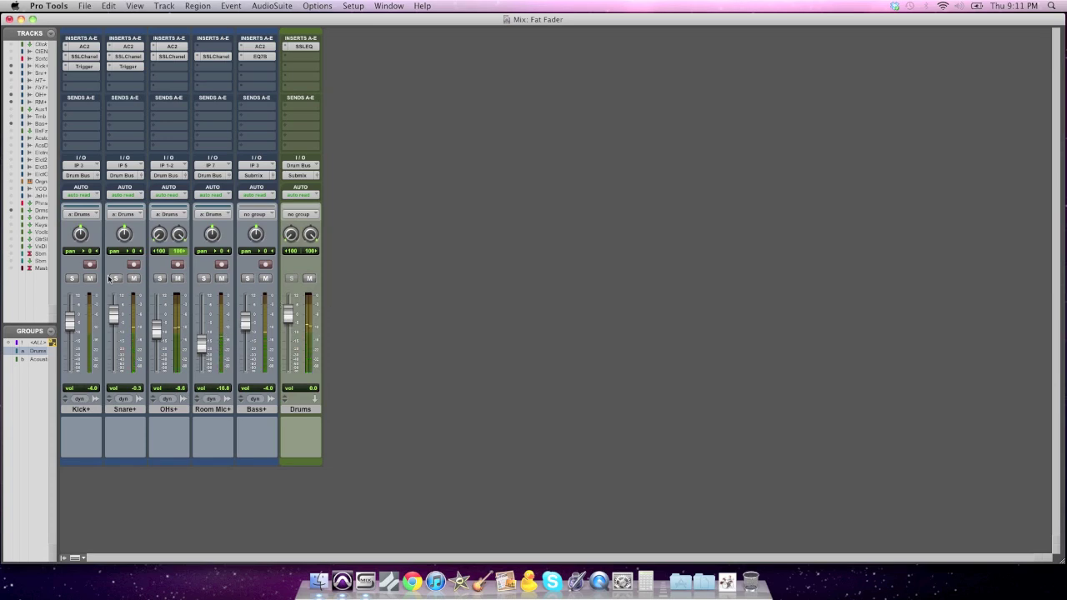
Create a mono aux input track after the Drums track and name it "Fat Fader"
left_click(303, 409)
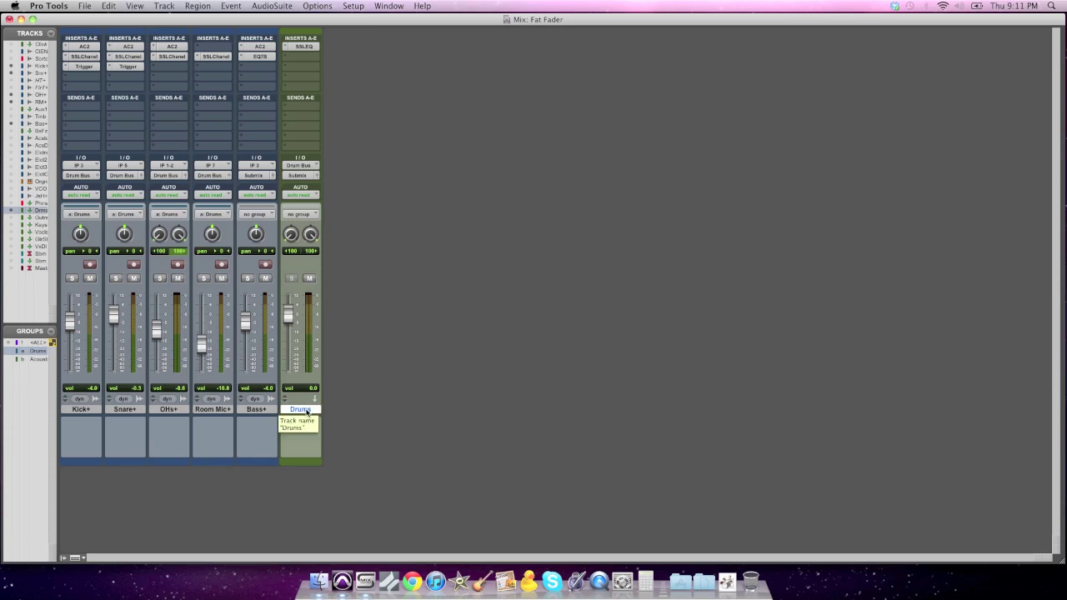
key("super+shift+n")
key("super+Down")
key("Return")
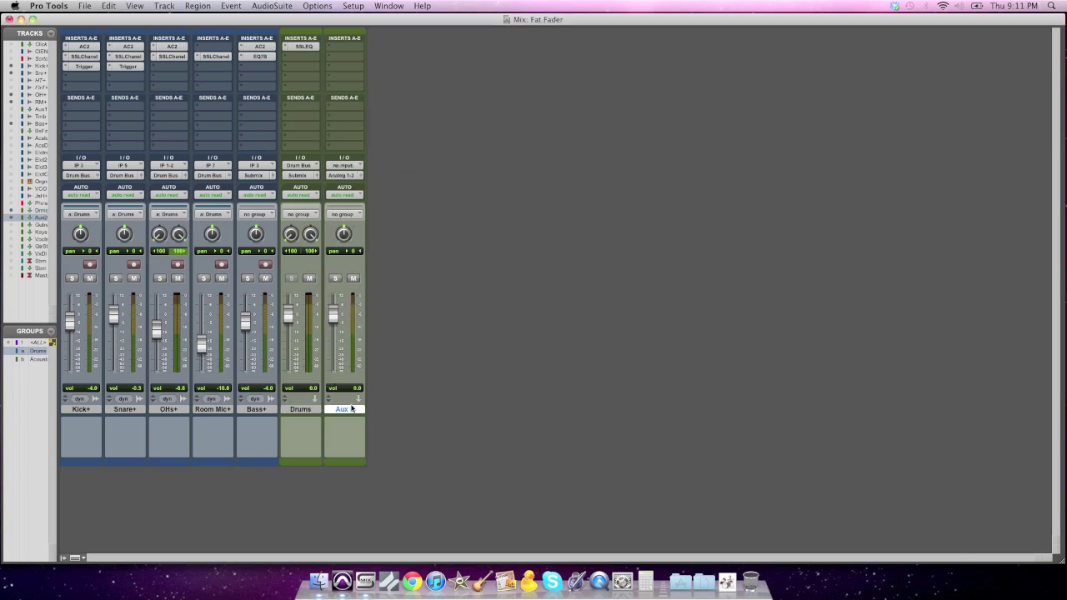
double_click(349, 410)
type("Fat F")
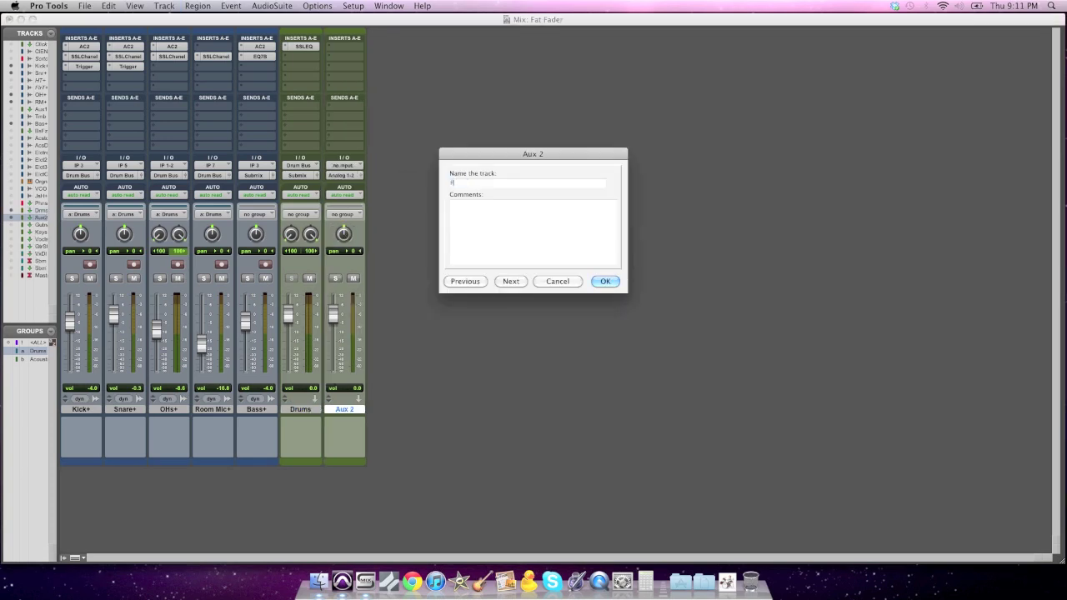
type("ader")
key("Return")
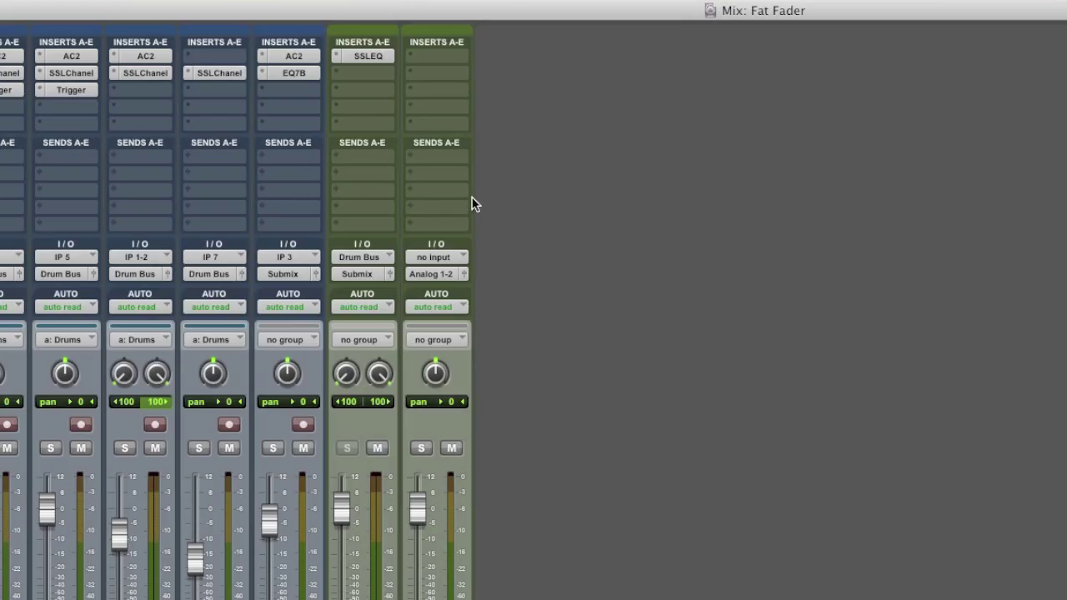
Route the Fat Fader track's output to the stereo Submix bus and its input to mono Bus 11
left_click(435, 274)
mouse_move(453, 291)
mouse_move(585, 302)
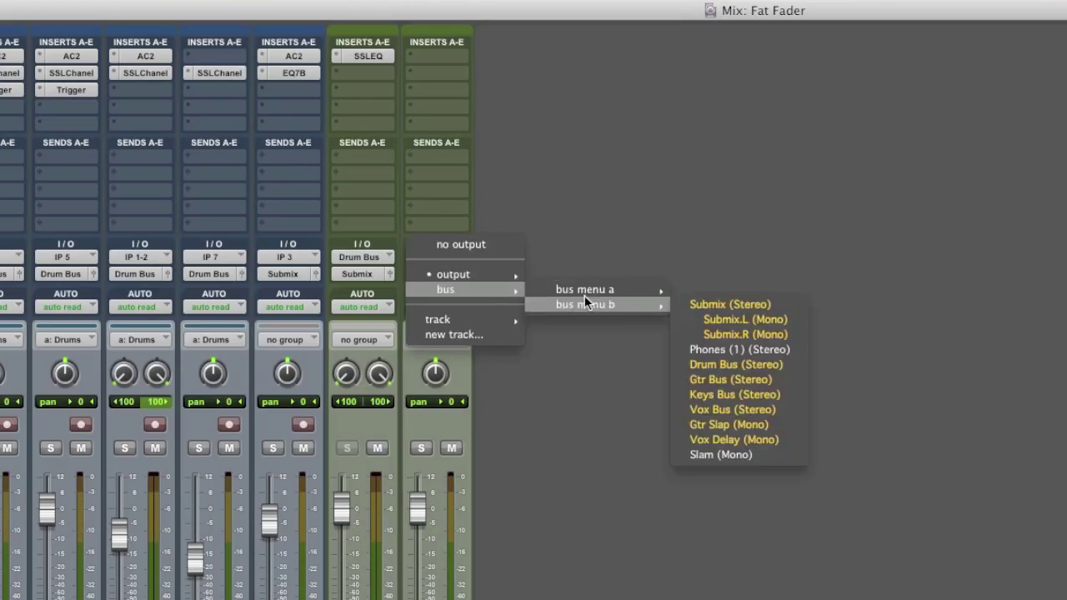
left_click(715, 304)
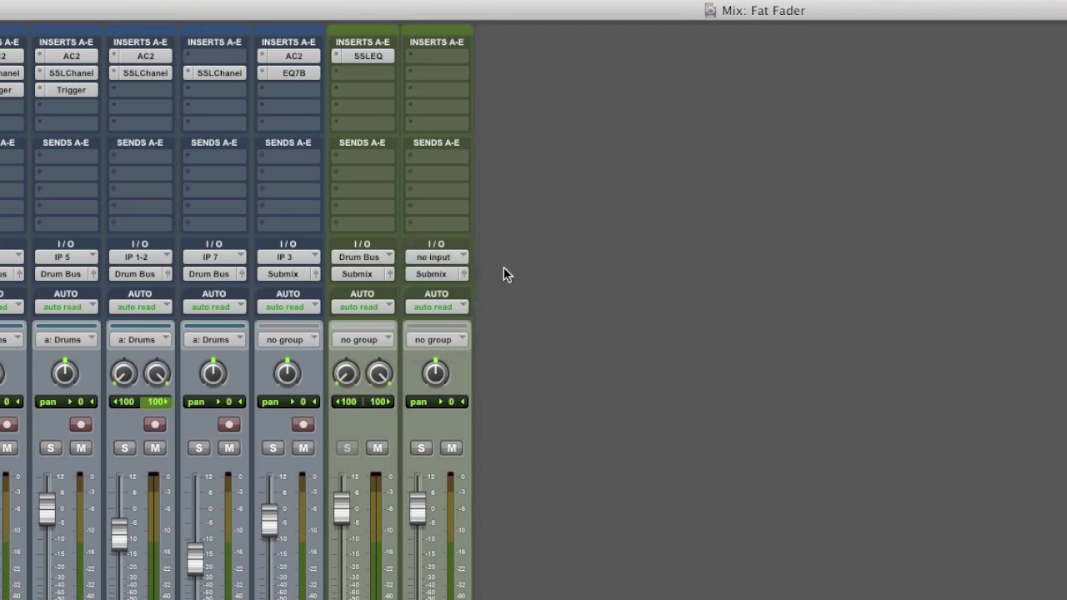
left_click(429, 258)
mouse_move(459, 302)
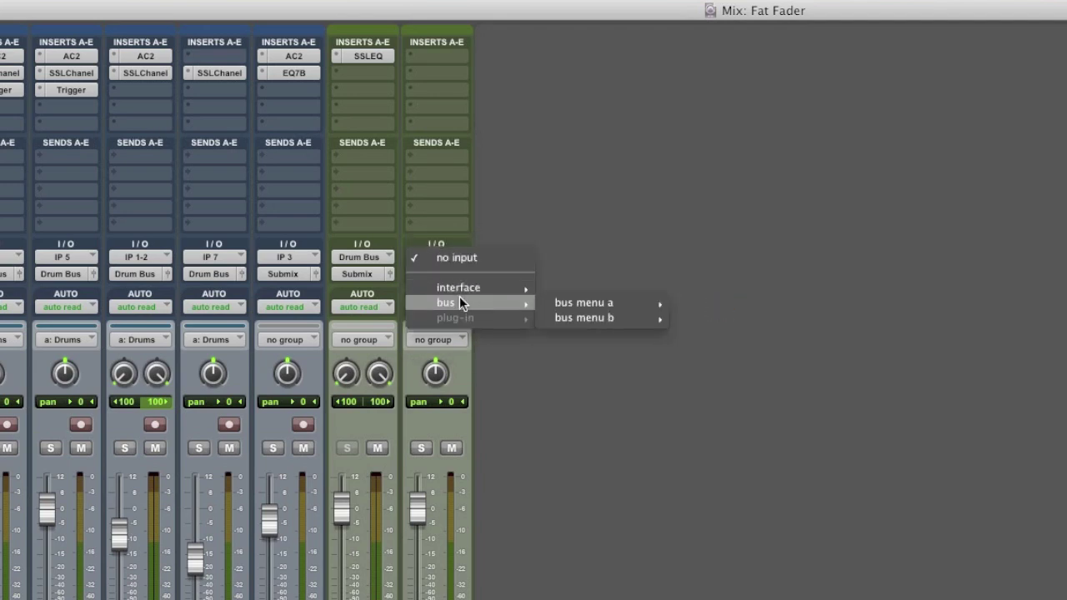
mouse_move(585, 303)
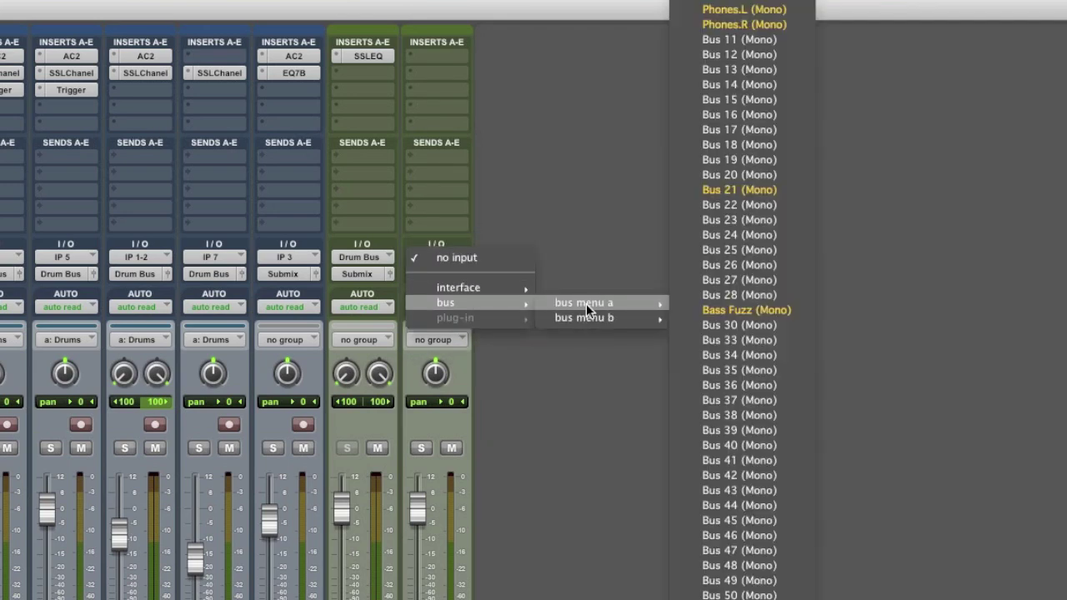
left_click(746, 42)
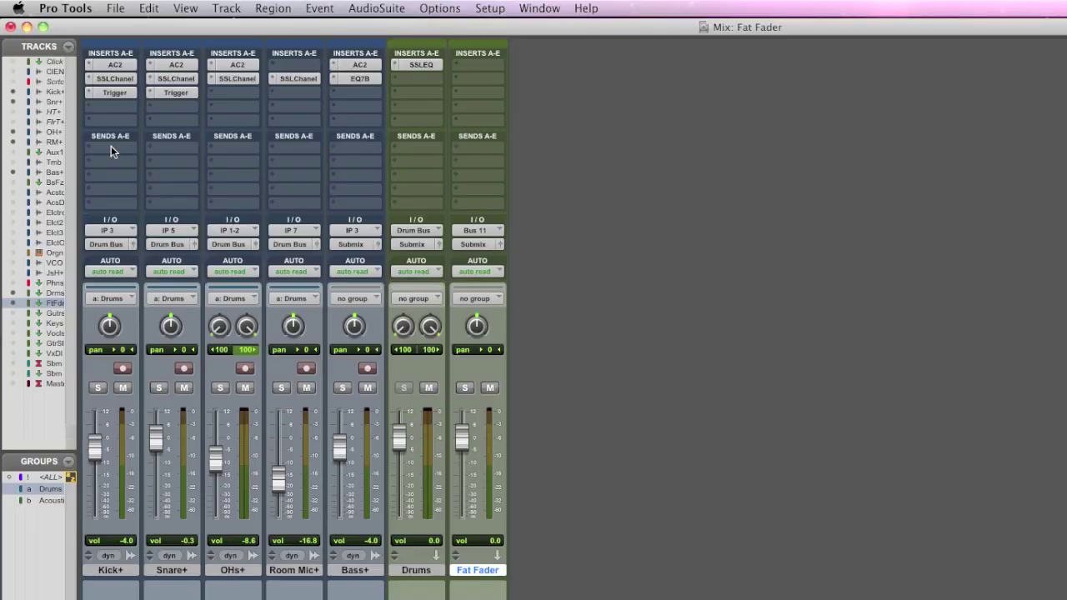
Add a Bus 11 (Mono) send at 0.0 dB on Kick+ and copy it to the Snare+ and Bass+ tracks
left_click(111, 149)
mouse_move(150, 185)
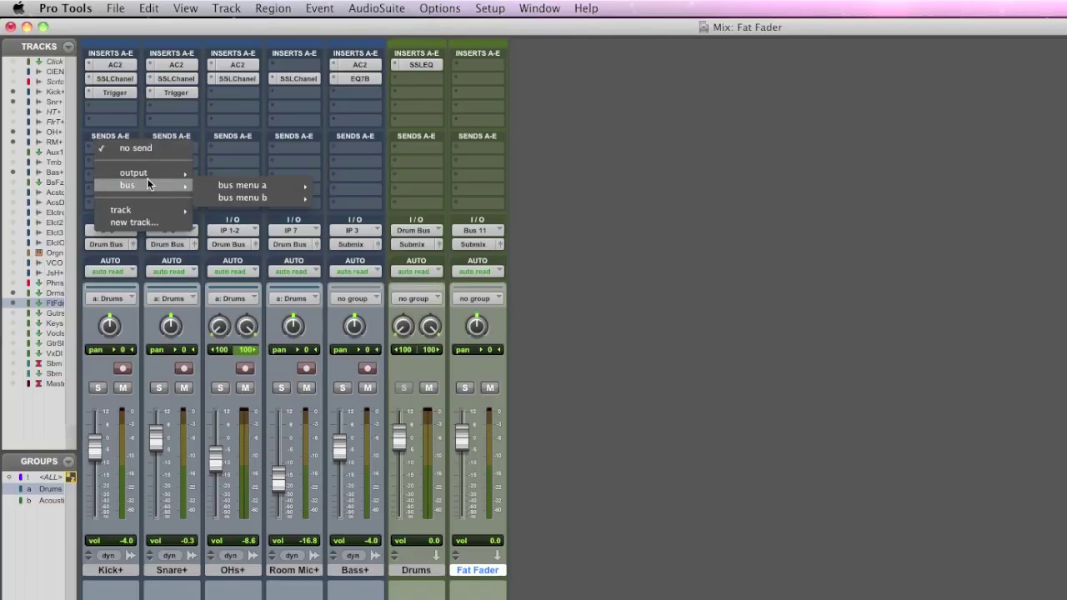
mouse_move(233, 188)
left_click(362, 76)
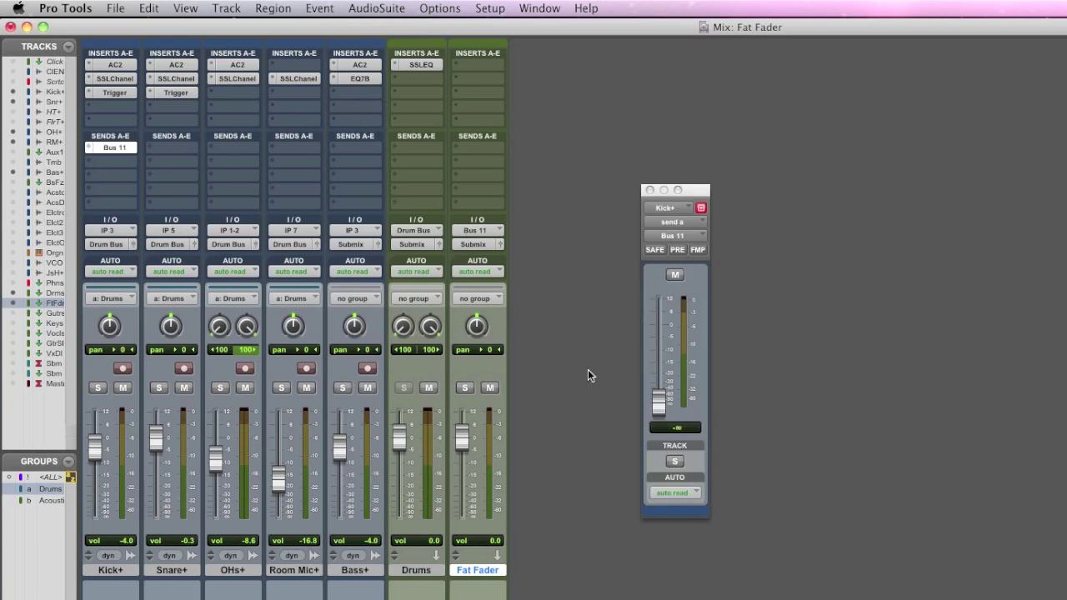
left_click(658, 405, "alt")
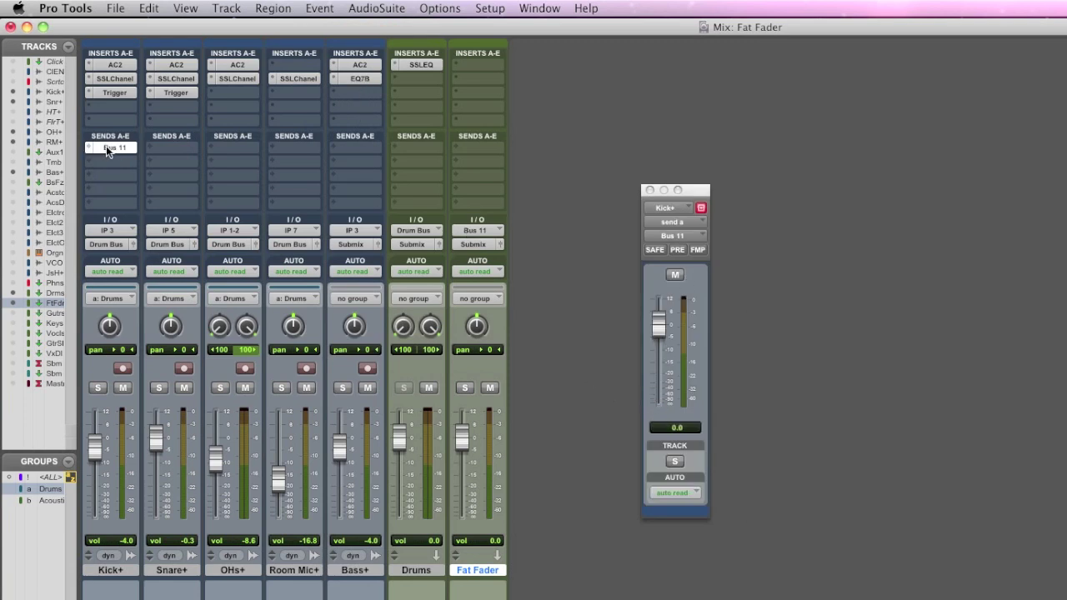
left_click_drag(115, 151, 160, 146)
left_click_drag(178, 146, 344, 146)
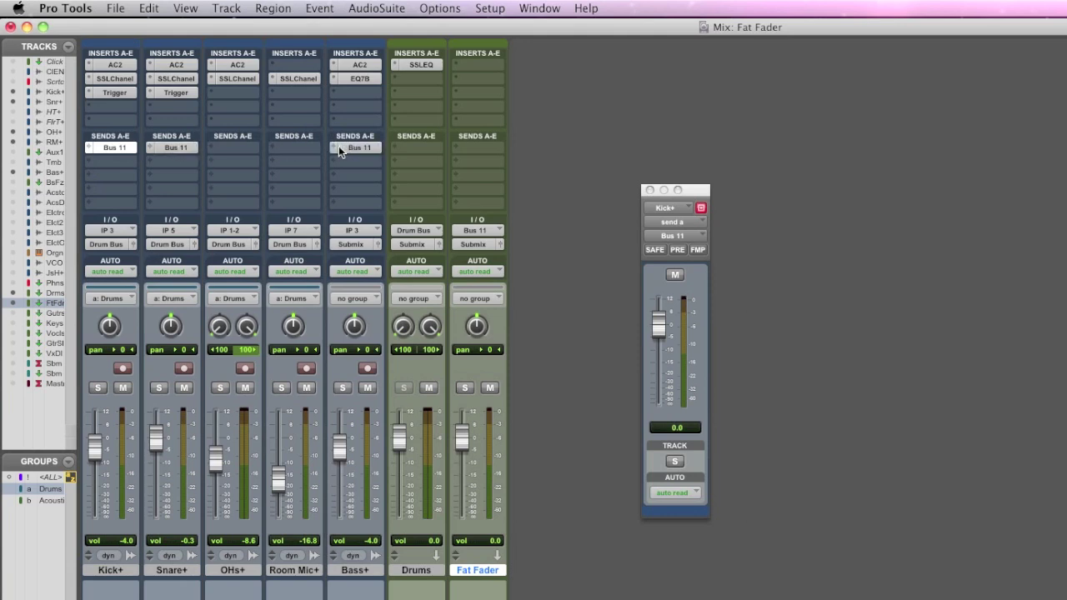
Switch the Kick+ and Bass+ Bus 11 sends to pre-fader and close the send window
left_click(679, 250)
left_click(359, 148)
left_click(677, 250)
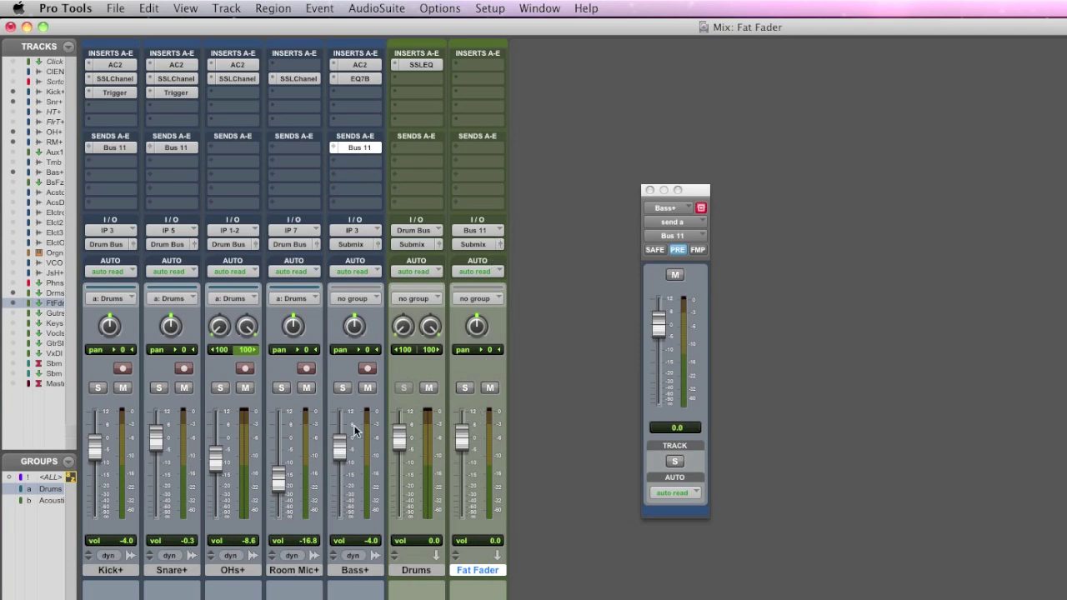
left_click_drag(706, 184, 607, 185)
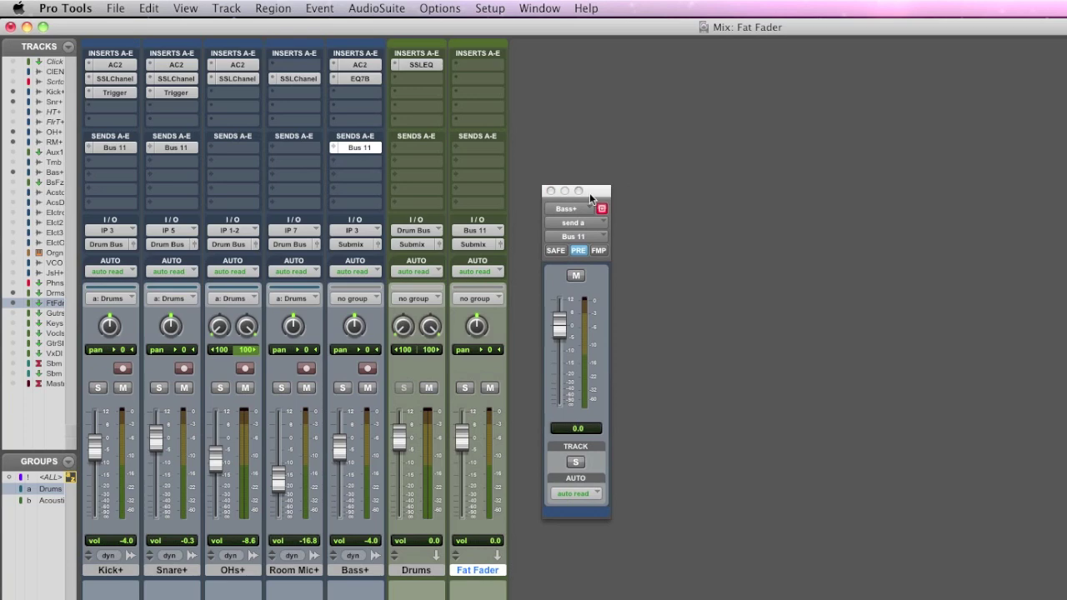
left_click(550, 190)
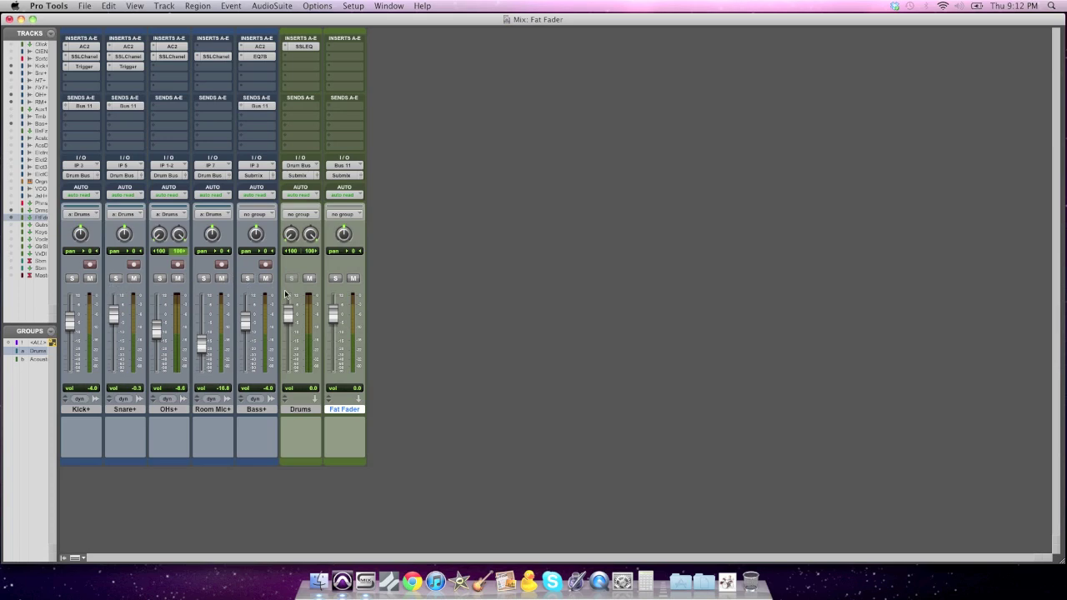
Leave only the Fat Fader track soloed during playback, with the drum group and Bass+ unsoloed
left_click(71, 278)
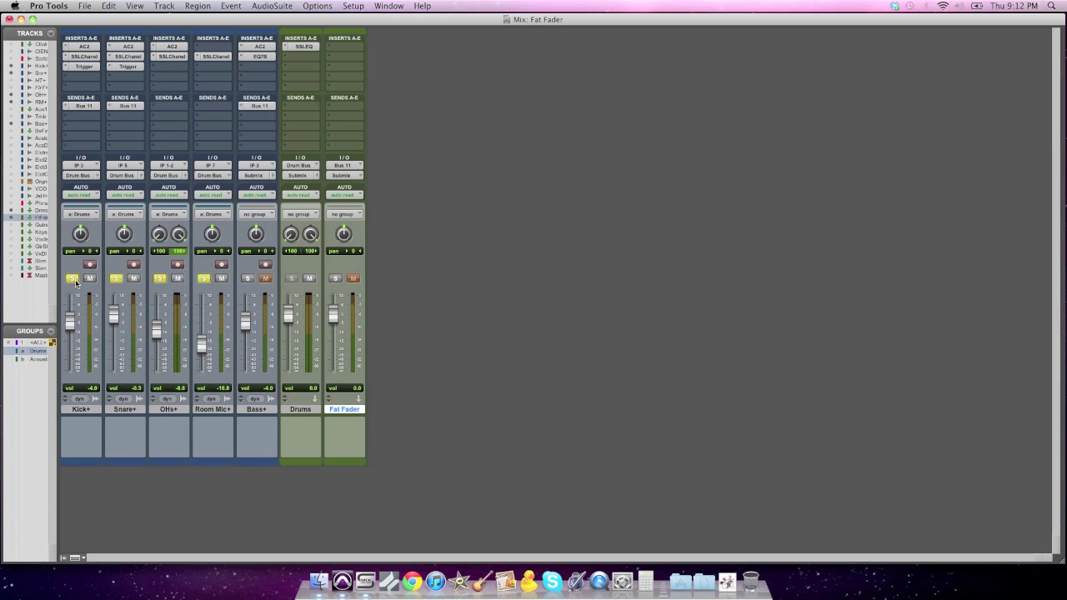
left_click(248, 278)
left_click(334, 279)
left_click(247, 277)
left_click(159, 278)
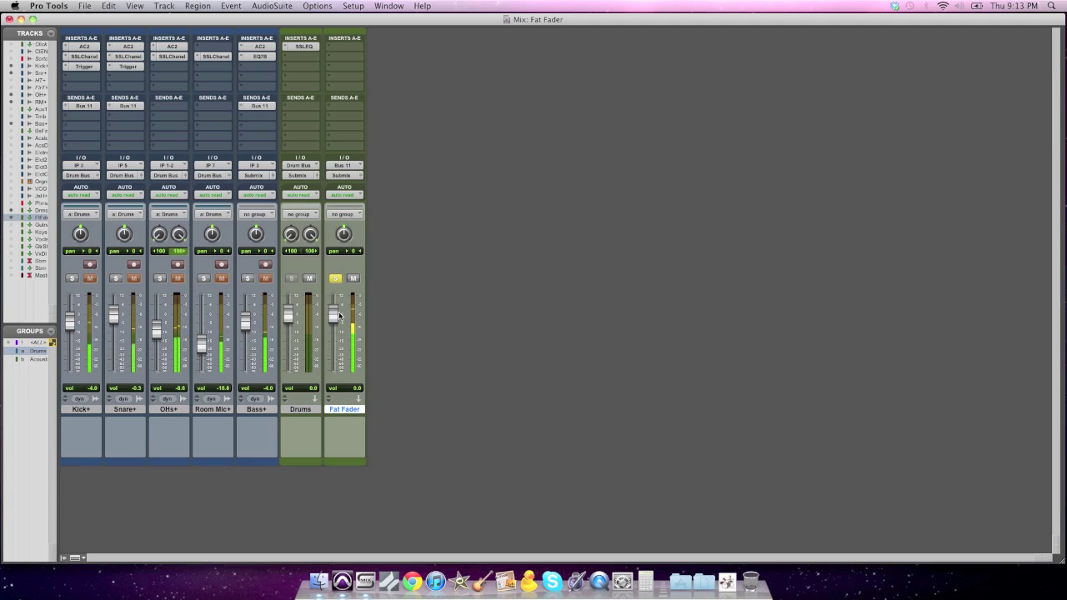
mouse_move(336, 314)
left_mouse_down()
mouse_move(337, 364)
mouse_move(333, 321)
left_mouse_up()
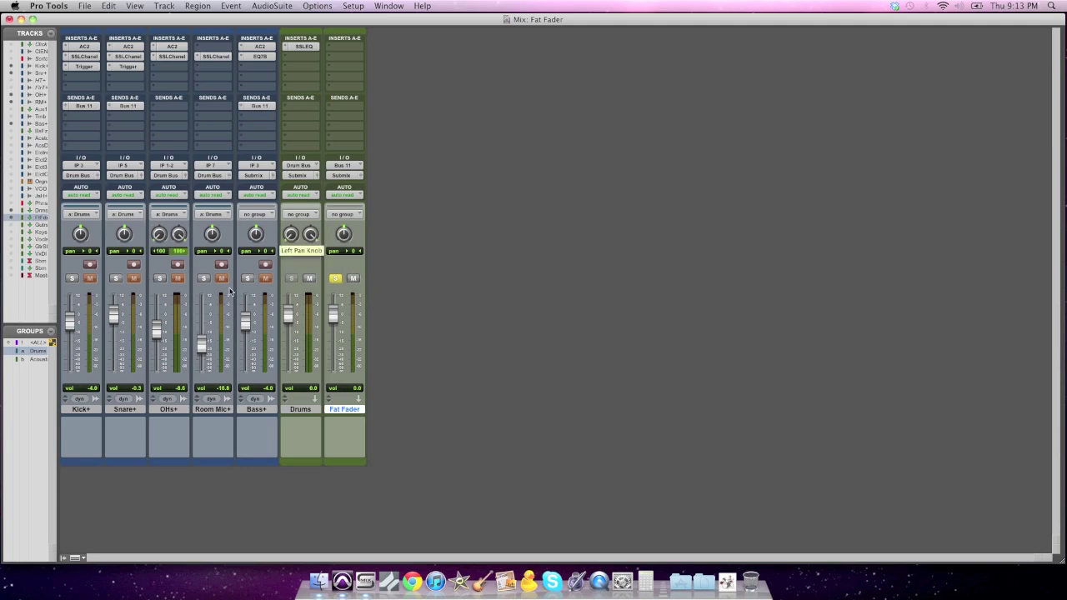
left_click(159, 278)
left_click(247, 277)
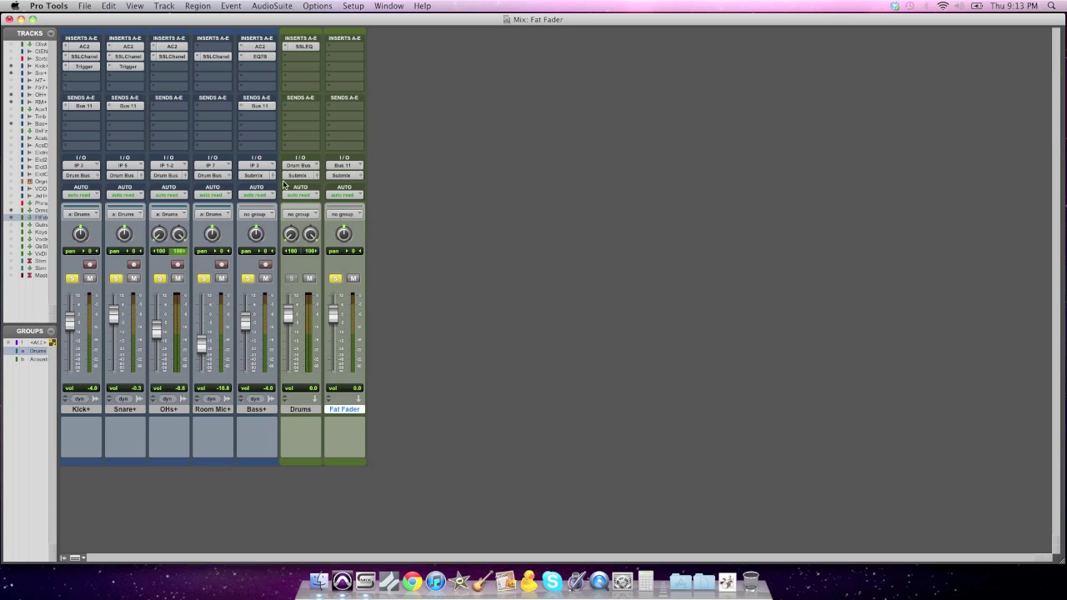
left_click(252, 279)
left_click(208, 278)
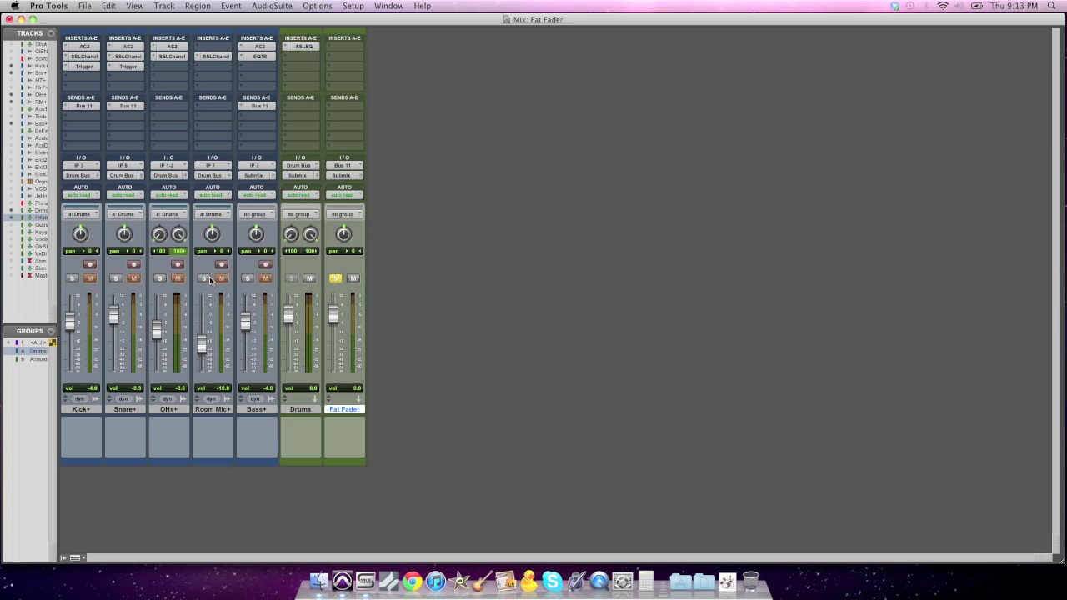
Insert the mono bombfactory BF76 compressor in the Fat Fader's first insert slot and place its window beside the mixer
left_click(356, 50)
mouse_move(371, 64)
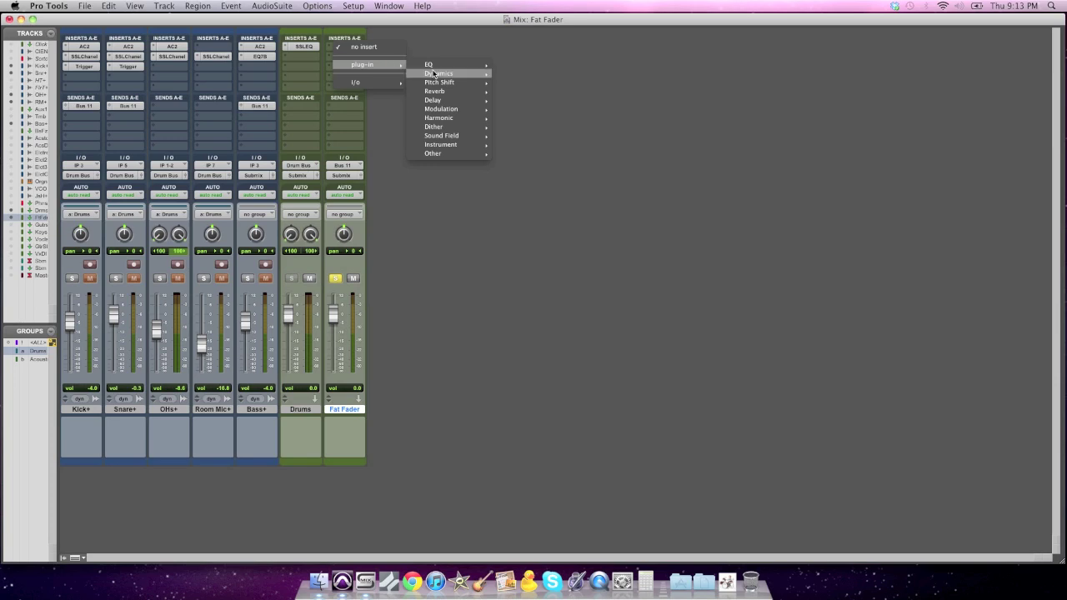
mouse_move(440, 74)
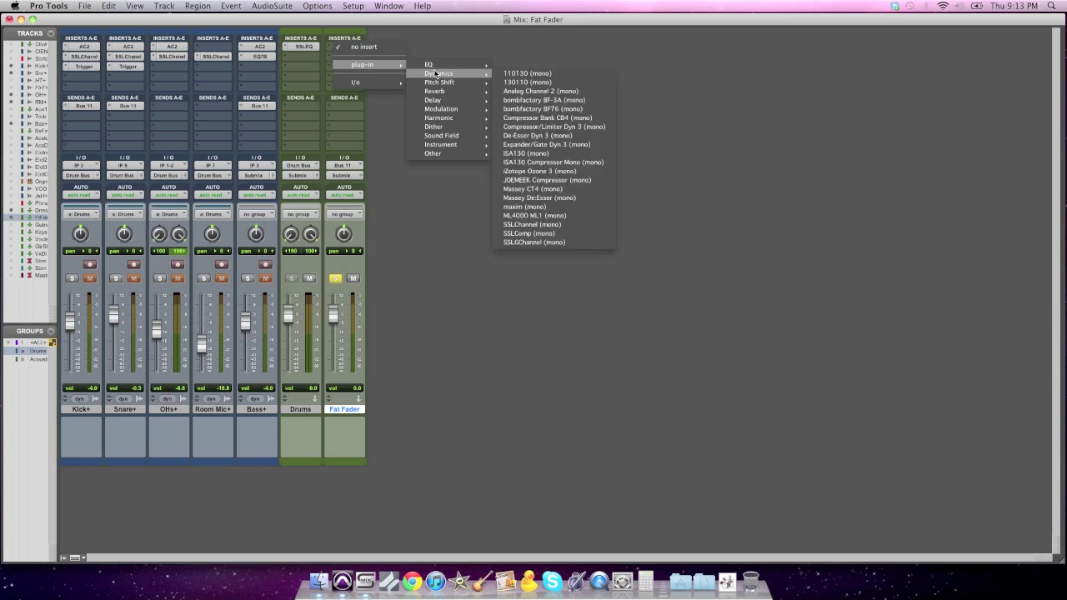
left_click(524, 108)
left_click_drag(523, 84, 450, 95)
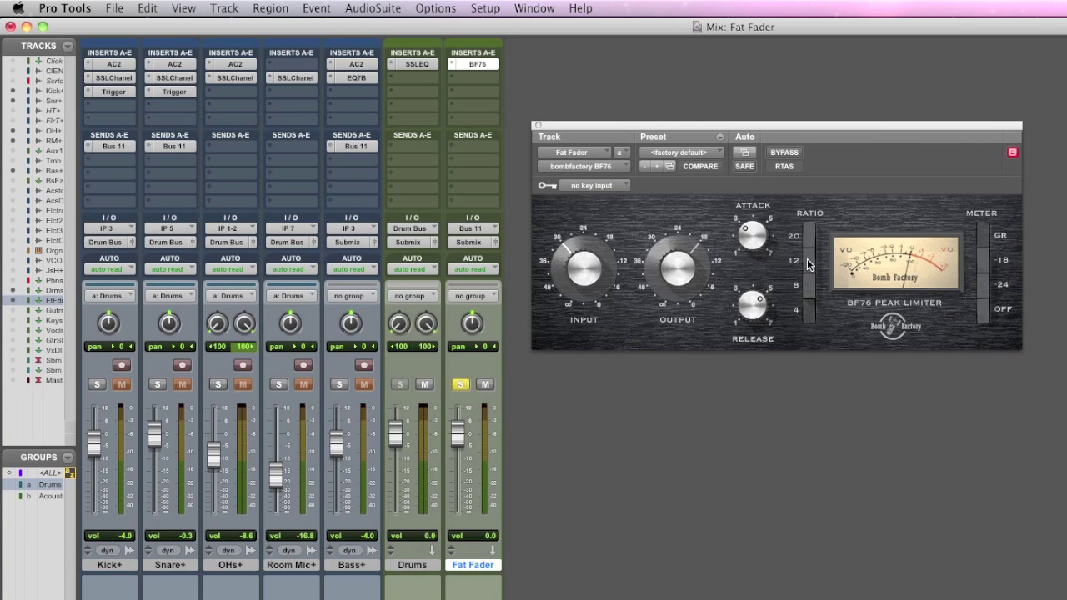
Change the BF76's ratio setting, and set its attack to about 1 and release to about 7
left_click(807, 262)
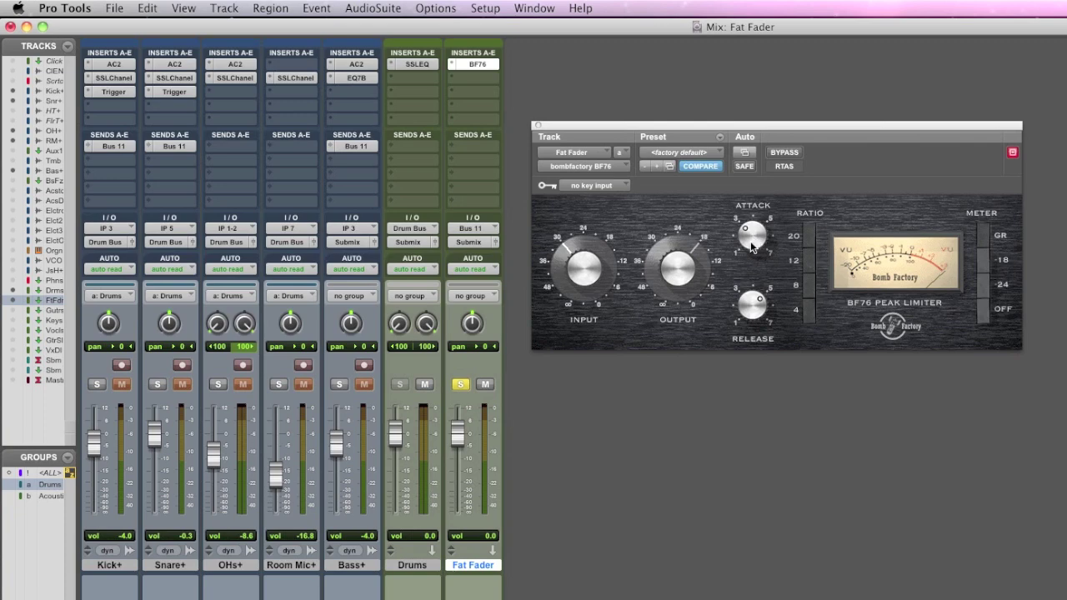
left_click_drag(745, 125, 744, 124)
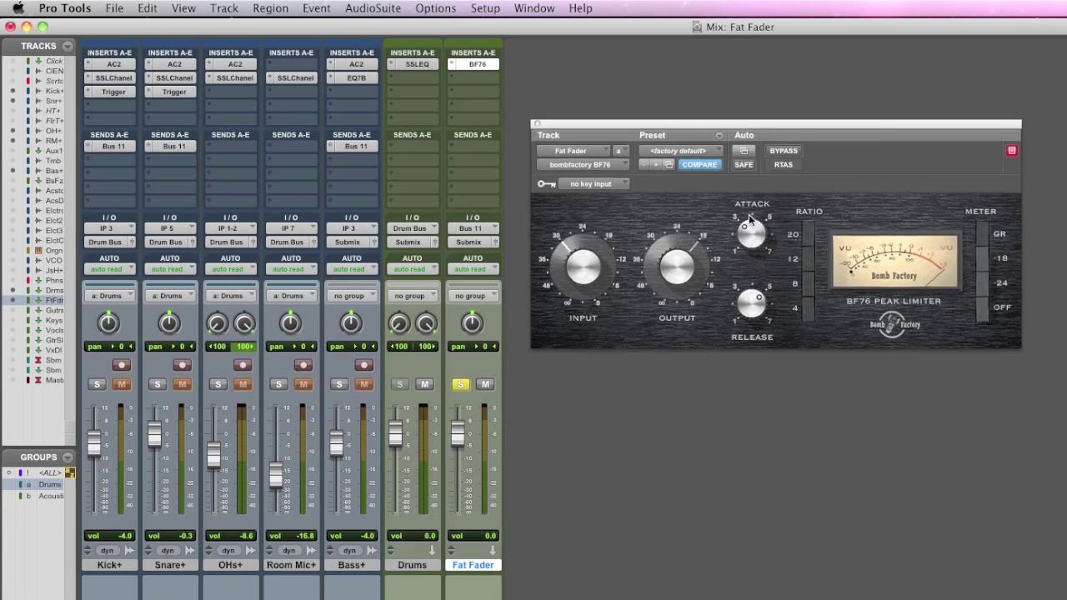
left_click_drag(748, 211, 747, 273)
left_click_drag(754, 312, 757, 317)
Raise the BF76 input to between 30 and 24, trim its output to between 18 and 12, and close the plug-in
mouse_move(591, 279)
left_mouse_down()
mouse_move(592, 256)
mouse_move(590, 272)
left_mouse_up()
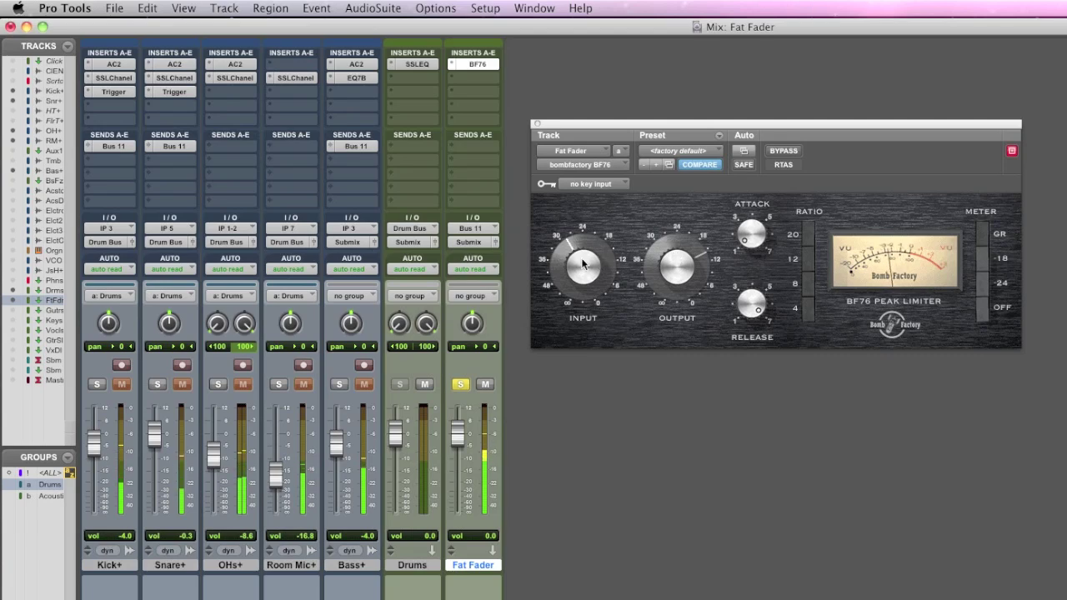
left_click_drag(583, 264, 585, 261)
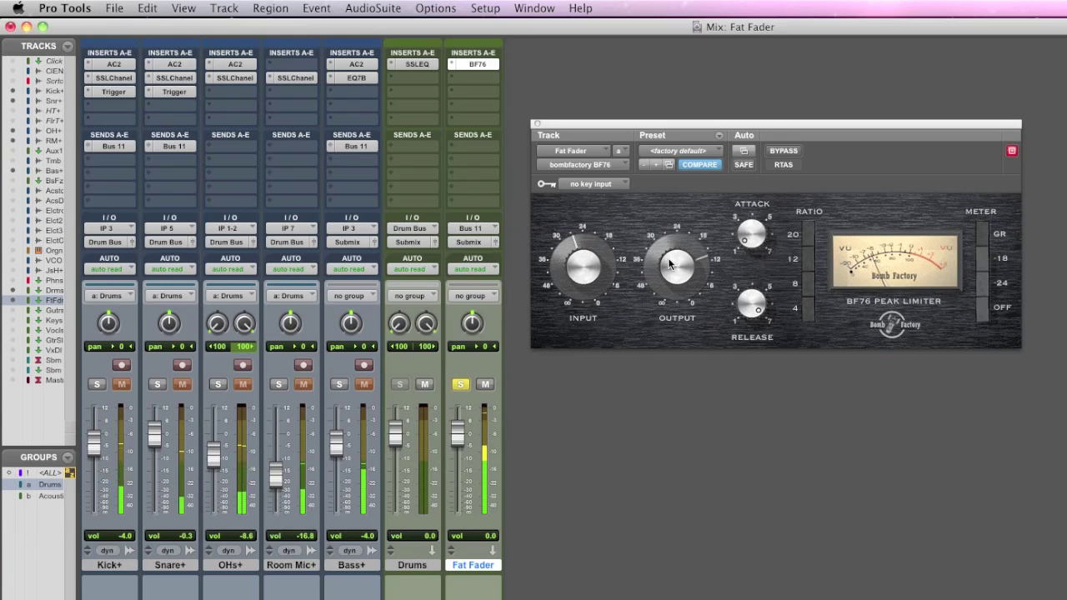
left_click_drag(667, 265, 669, 266)
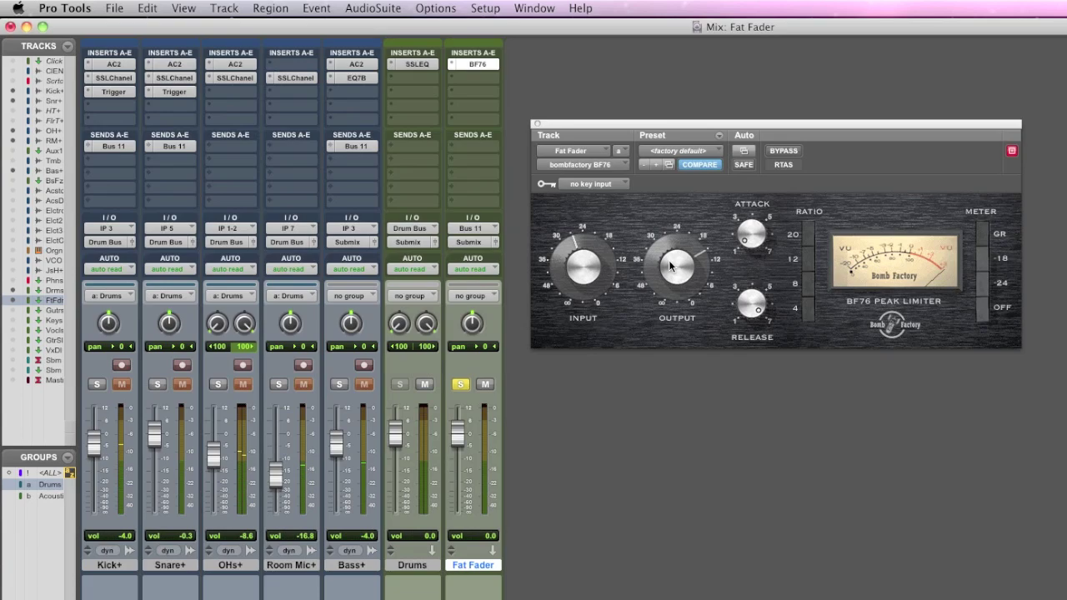
left_click(538, 125)
Solo the drum group, Bass+ and Fat Fader, and bring the Fat Fader volume up from -∞ to about -5.5 dB
left_click_drag(457, 433, 468, 533)
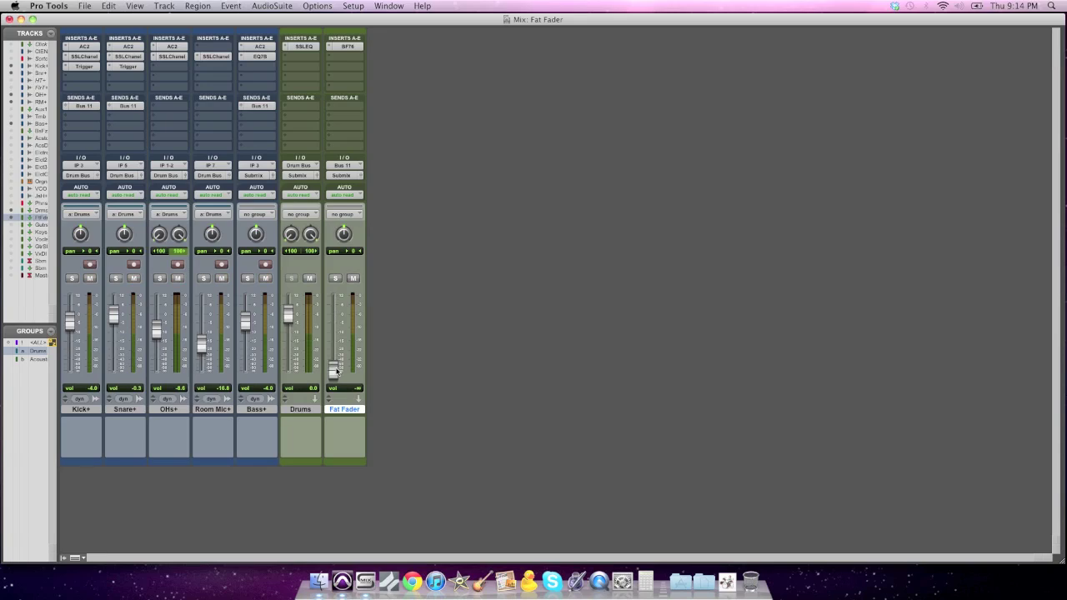
left_click(204, 279)
left_click(248, 279)
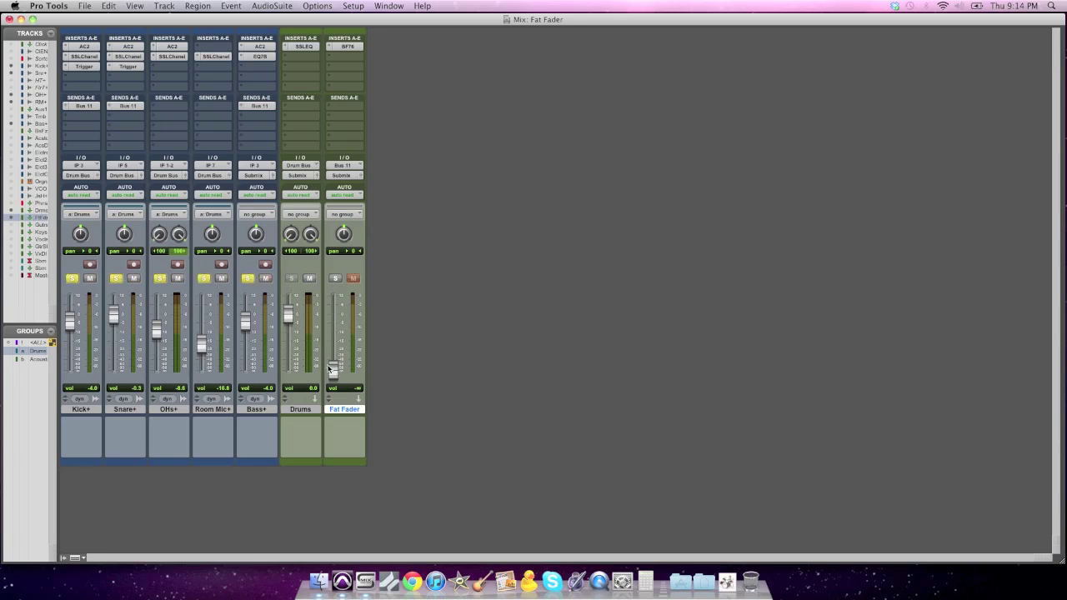
left_click(335, 278)
left_click_drag(335, 373, 335, 325)
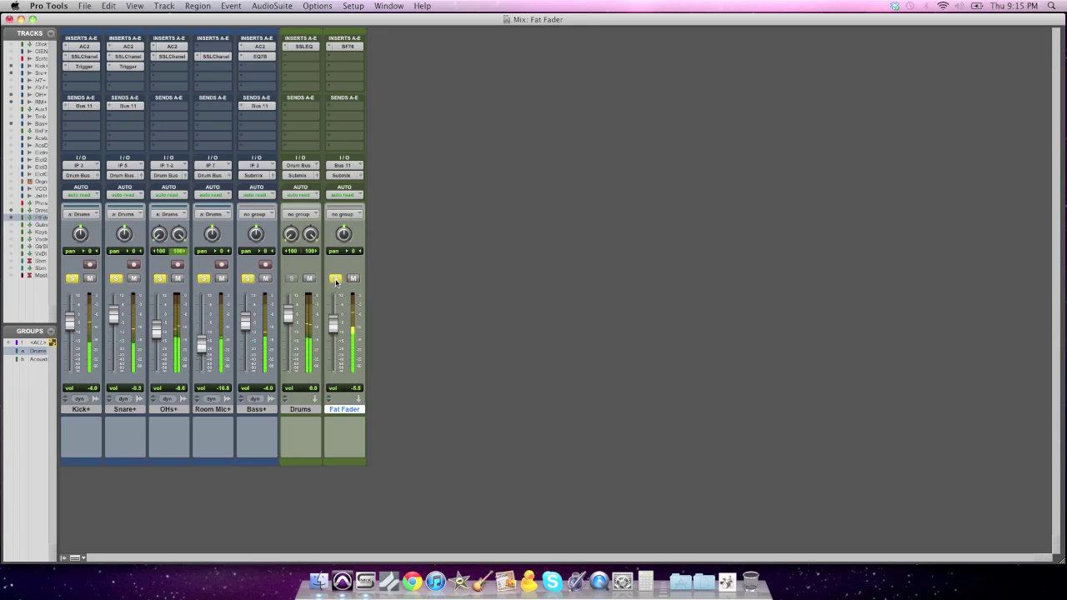
Toggle the Fat Fader's solo to compare the drums and bass with and without it
left_click(335, 278)
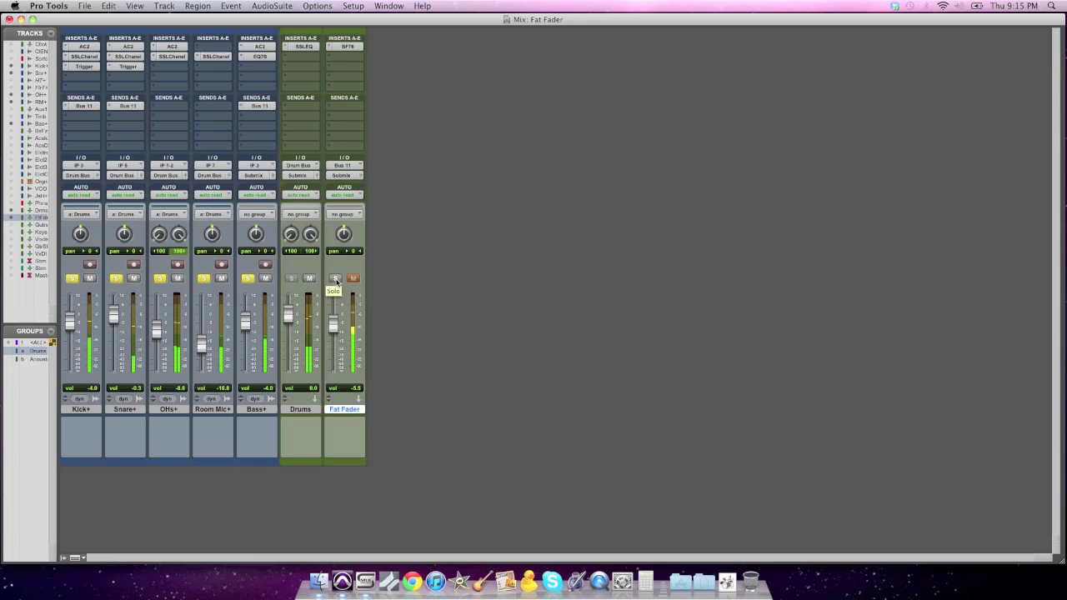
left_click(335, 279)
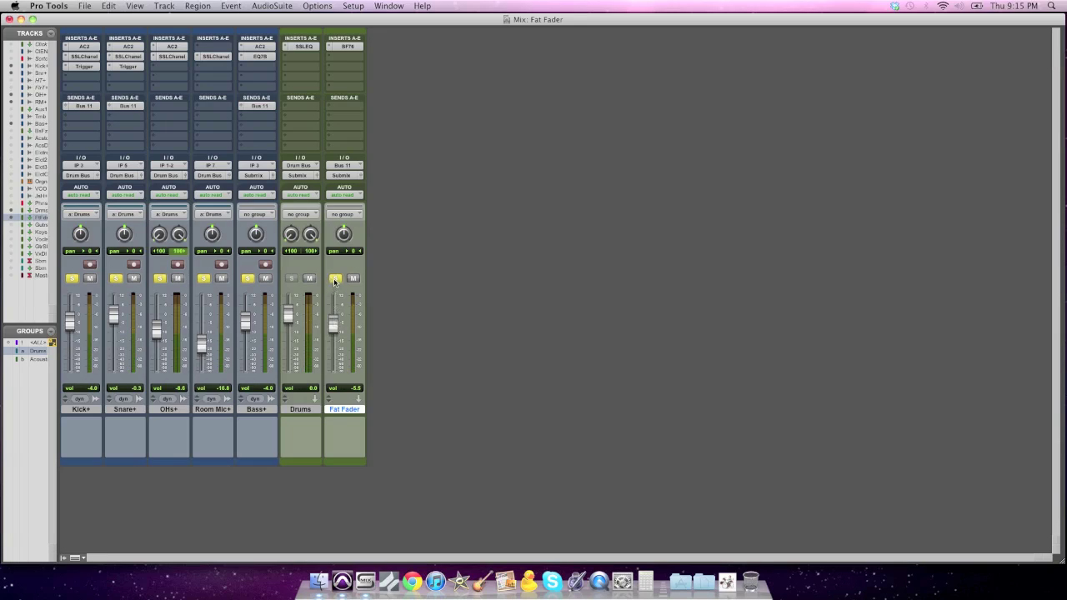
left_click(335, 278)
Pull the Fat Fader down to -∞, play the full mix, and raise the fader to about -5.8 dB
left_click_drag(333, 321, 333, 382)
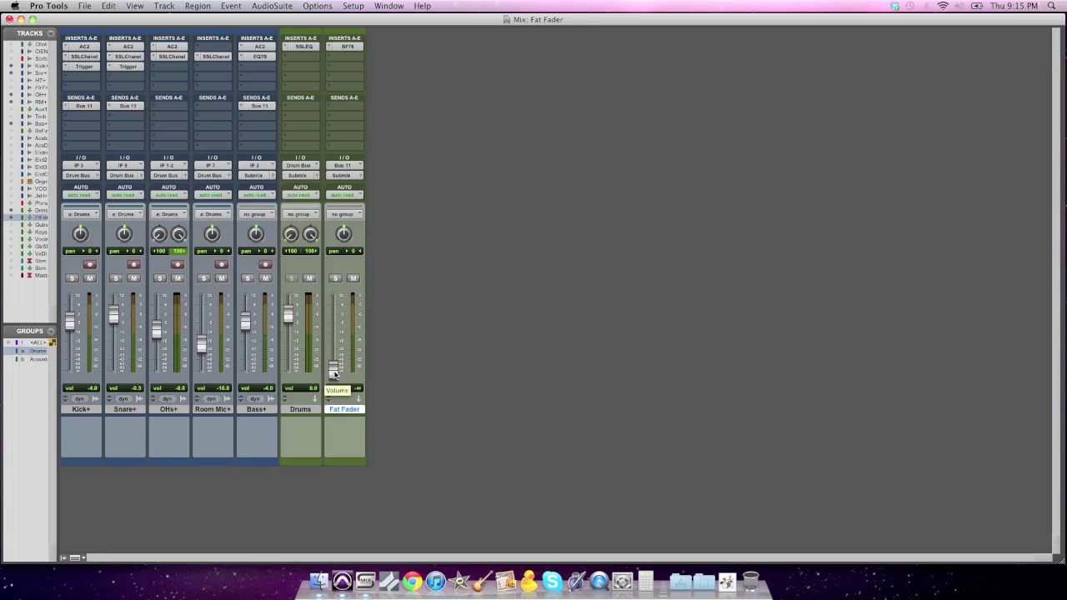
key("space")
left_click_drag(333, 373, 331, 325)
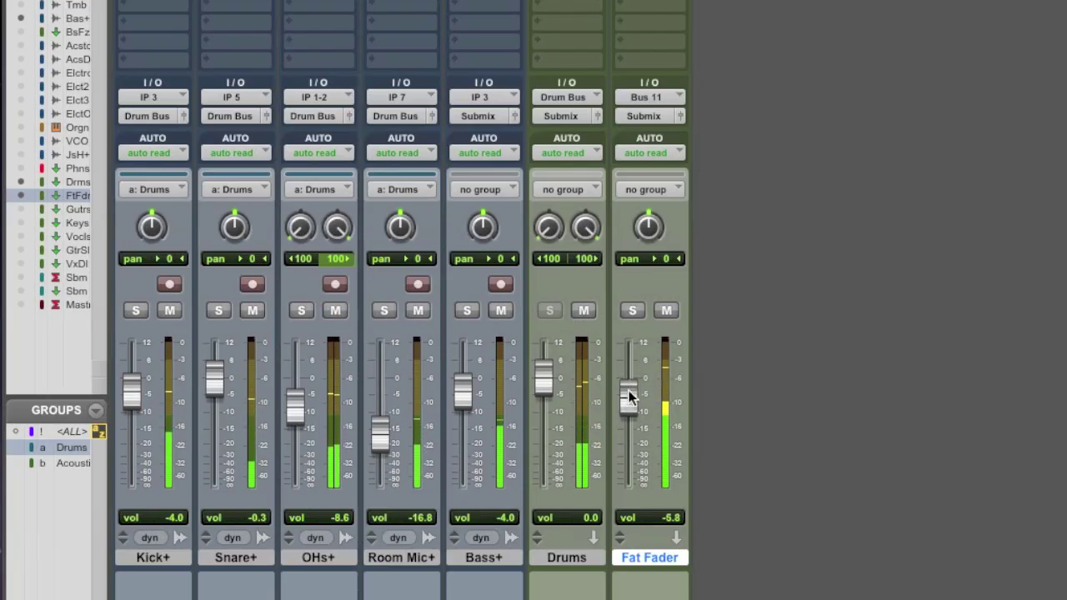
Toggle the Fat Fader's mute during playback to compare the full mix with and without it
left_click(665, 312)
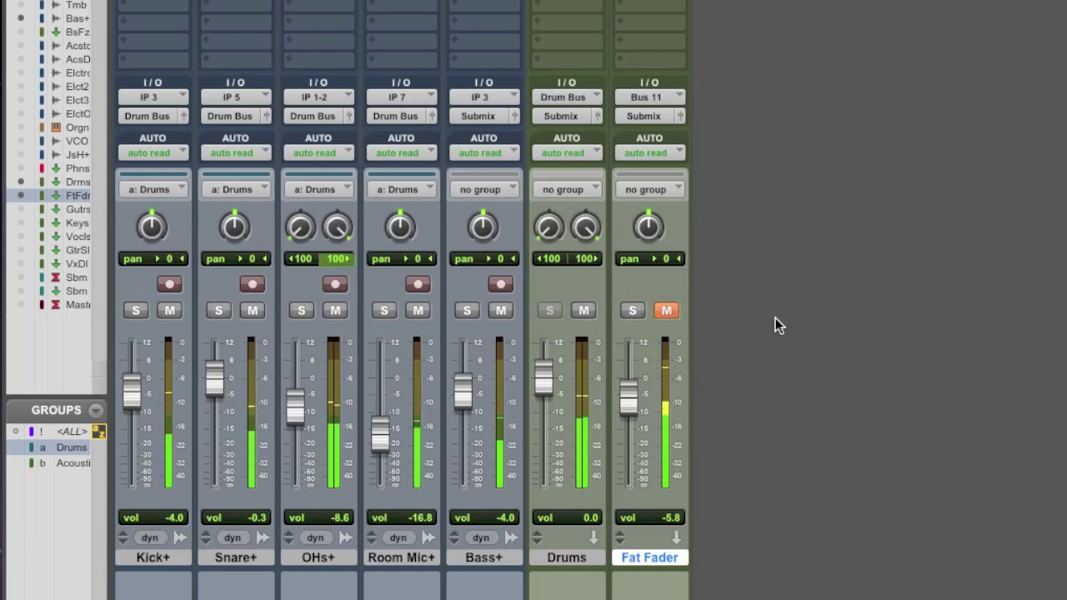
left_click(666, 312)
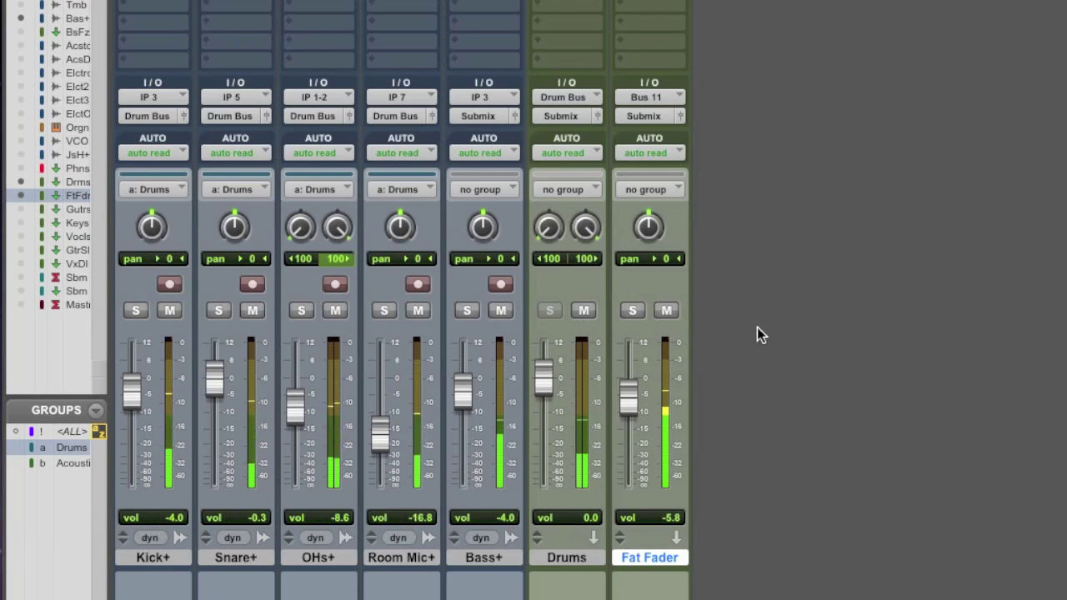
left_click(668, 311)
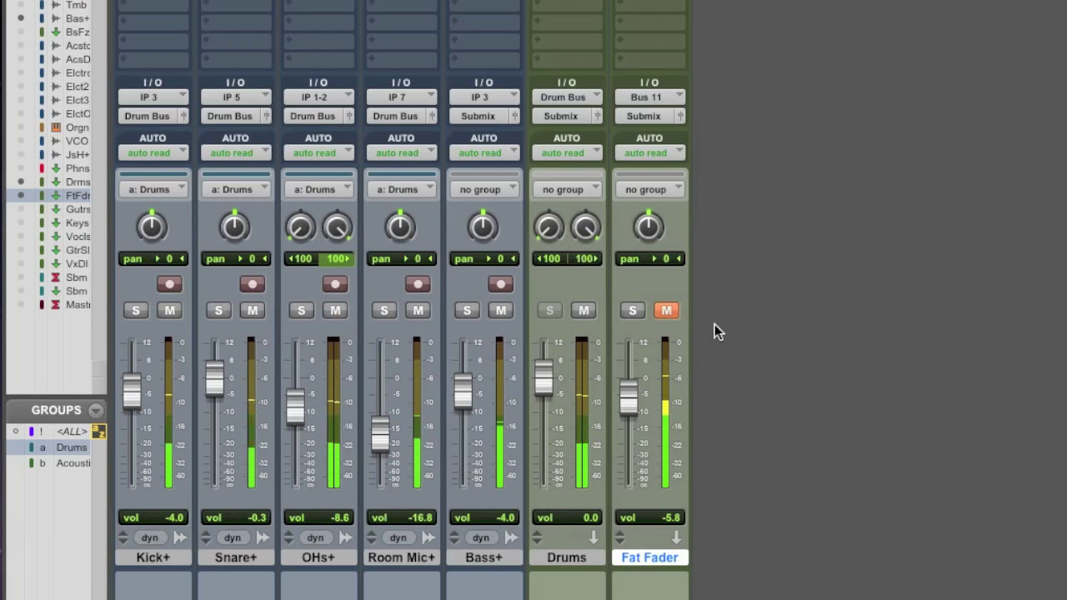
left_click(674, 313)
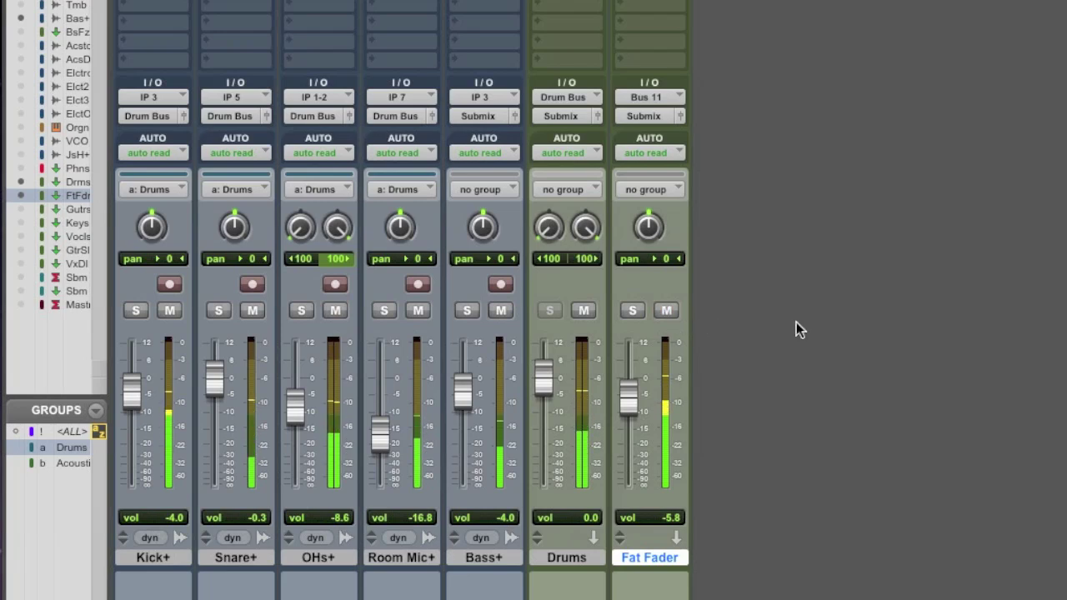